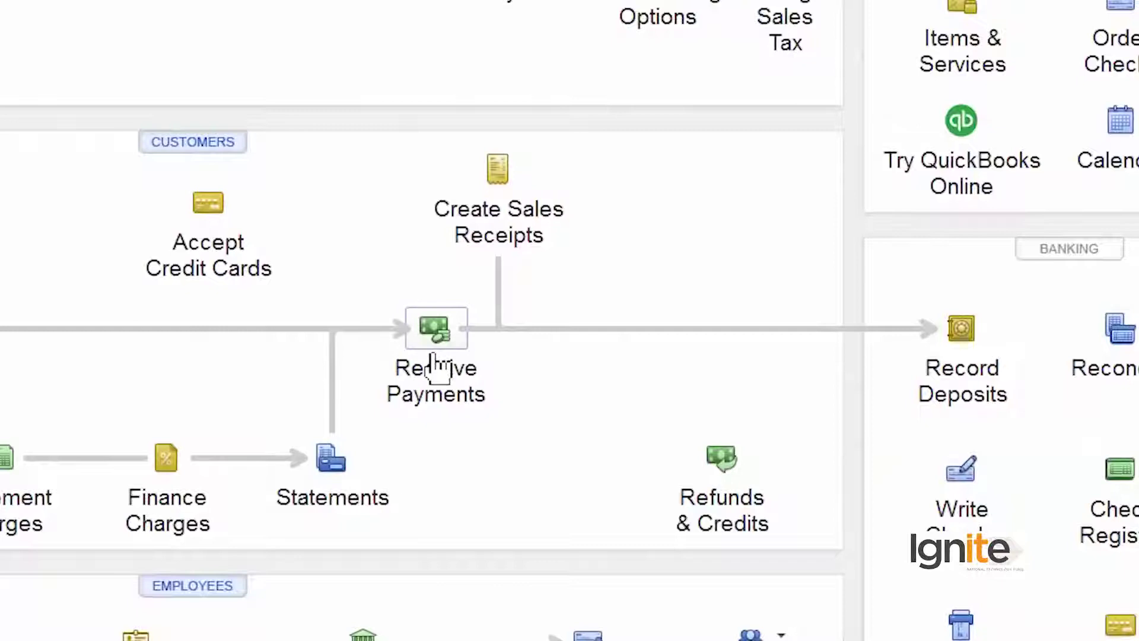
# Step: Receive a payment from the customer, settle the 3,144.00 invoice dated 15-12-2020 for its full amount due, and save the payment
pyautogui.click(433, 358)
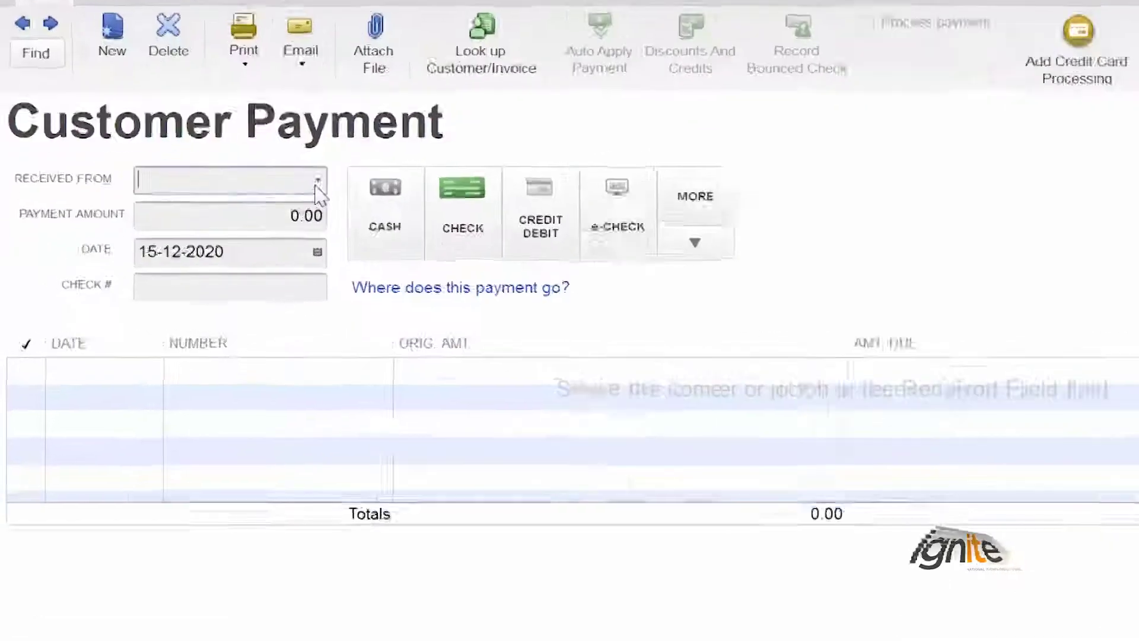
pyautogui.click(232, 215)
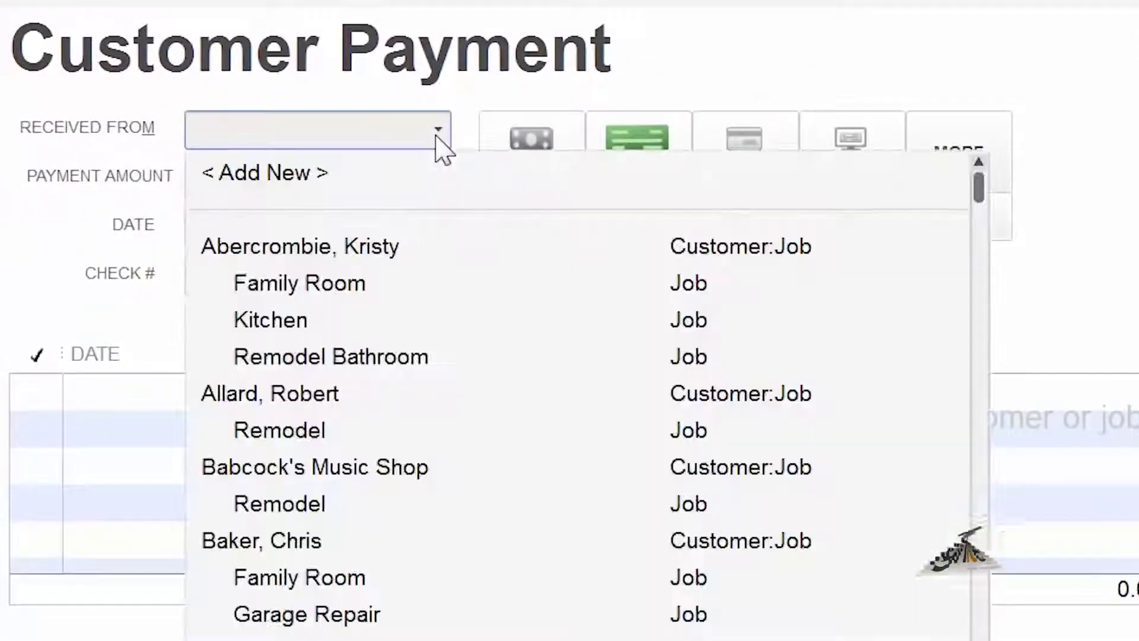
pyautogui.click(330, 555)
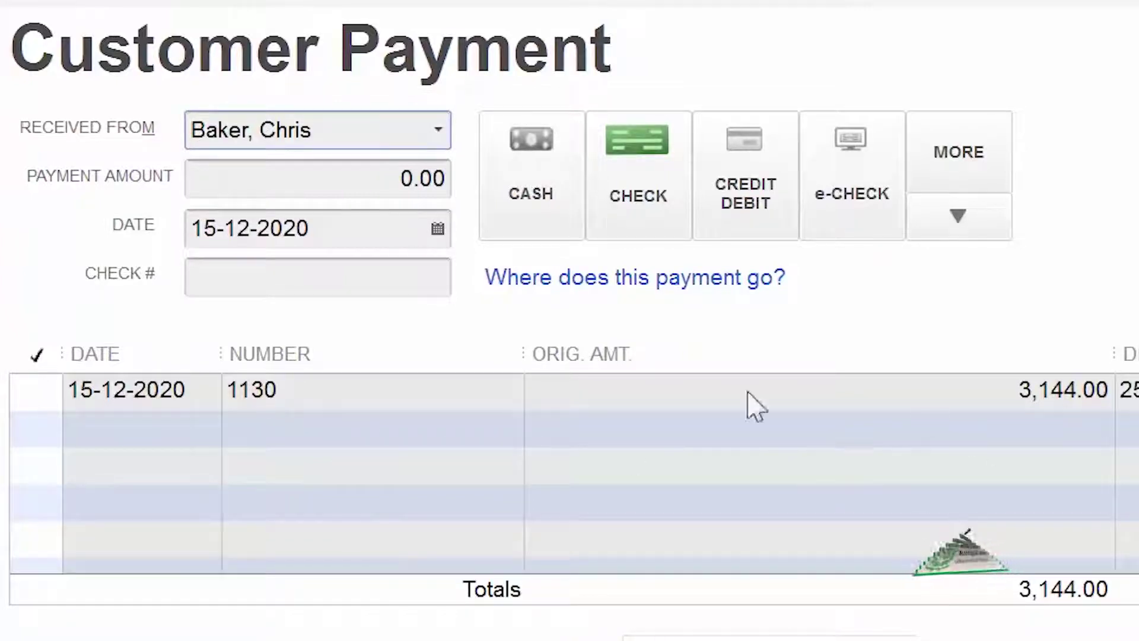
pyautogui.click(27, 386)
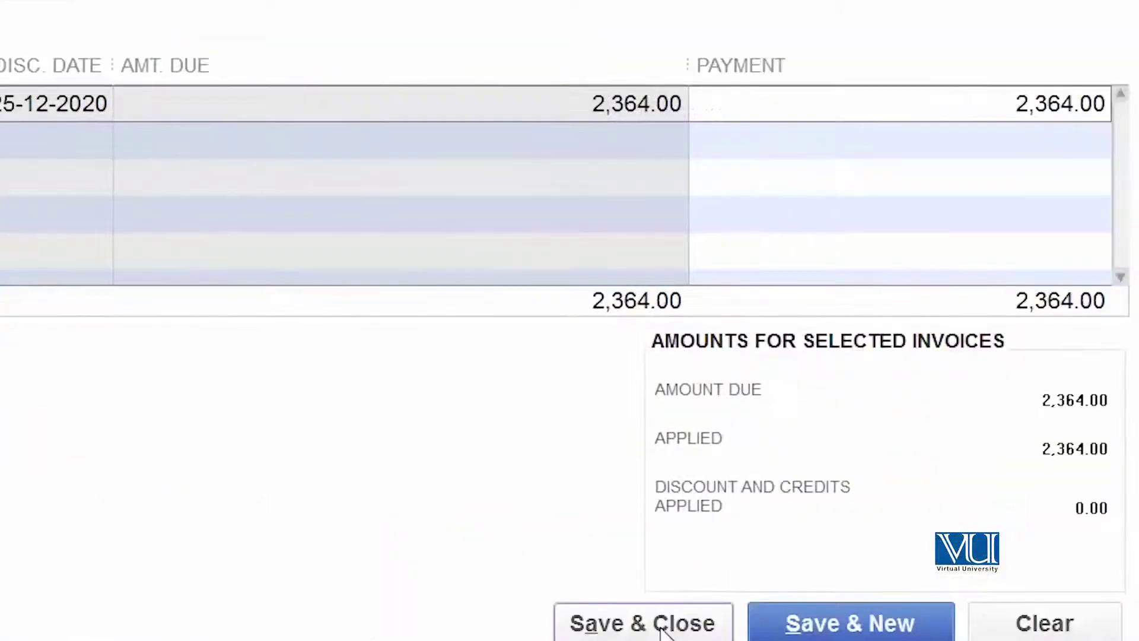
pyautogui.click(663, 626)
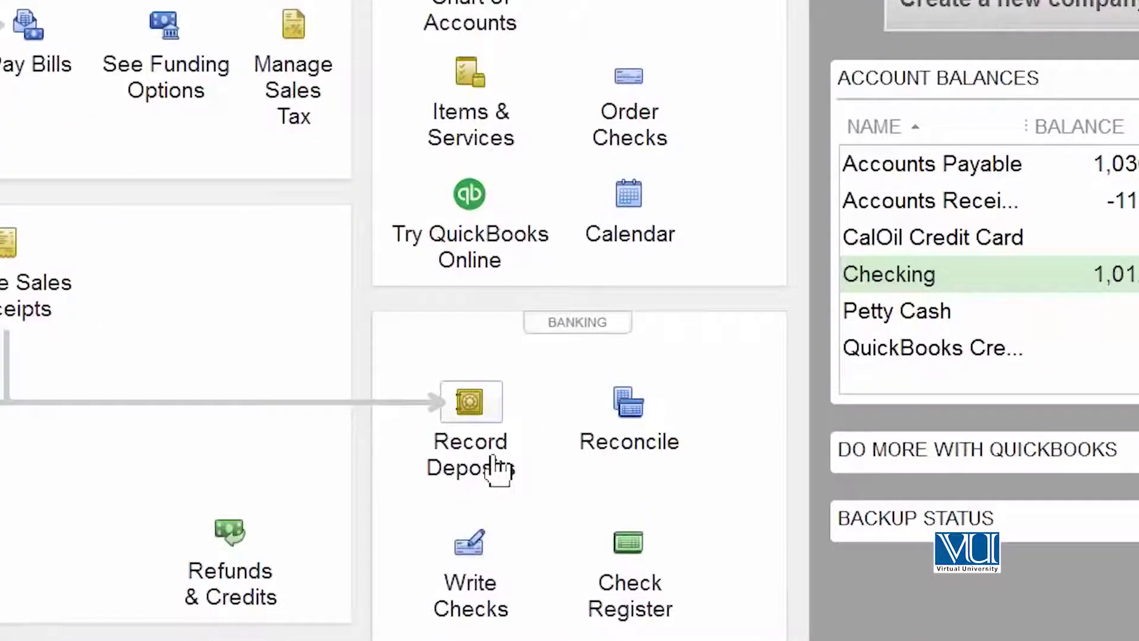
# Step: Record a deposit of the customer's 2,364.00 check payment, narrowing the payment list's columns to show full amounts
pyautogui.click(493, 465)
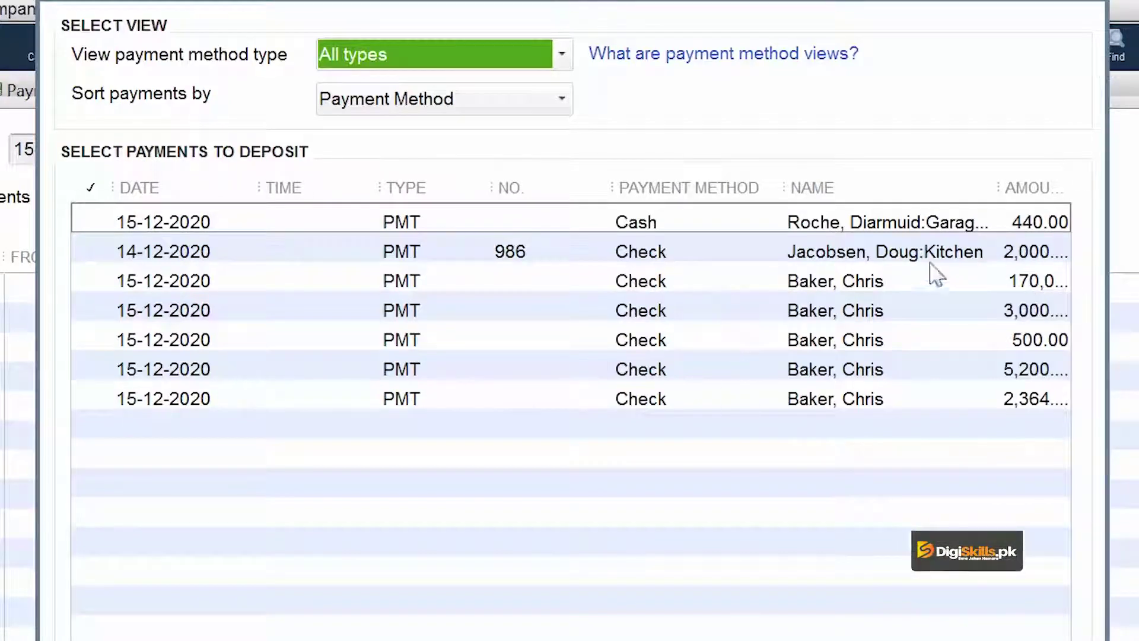
pyautogui.moveTo(784, 187); pyautogui.dragTo(697, 187)
pyautogui.moveTo(998, 187); pyautogui.dragTo(926, 187)
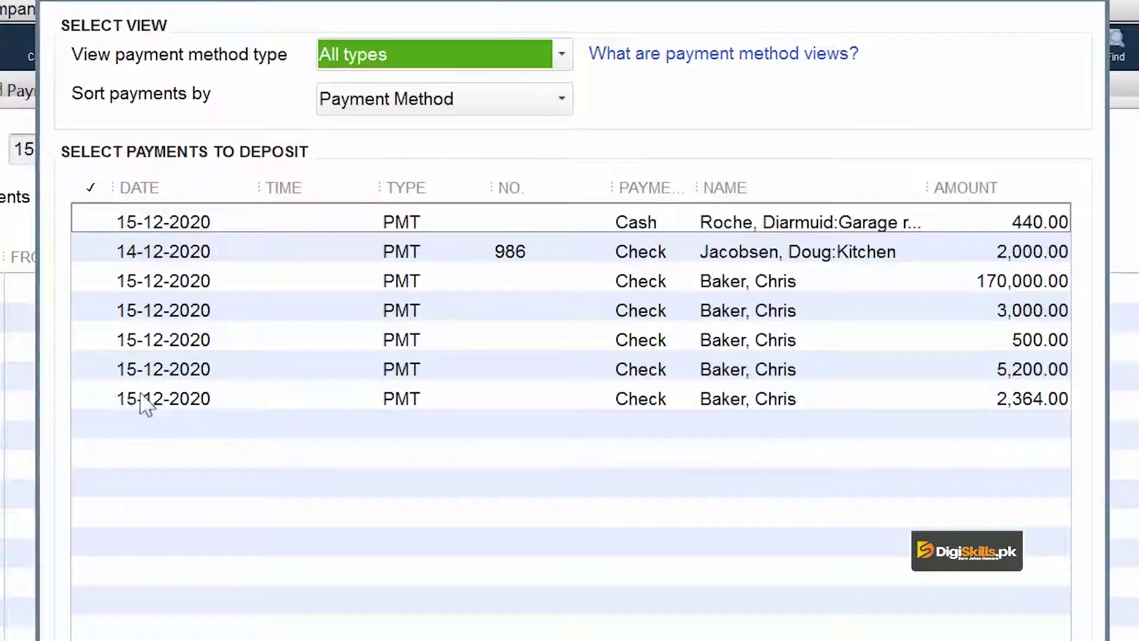
pyautogui.click(105, 402)
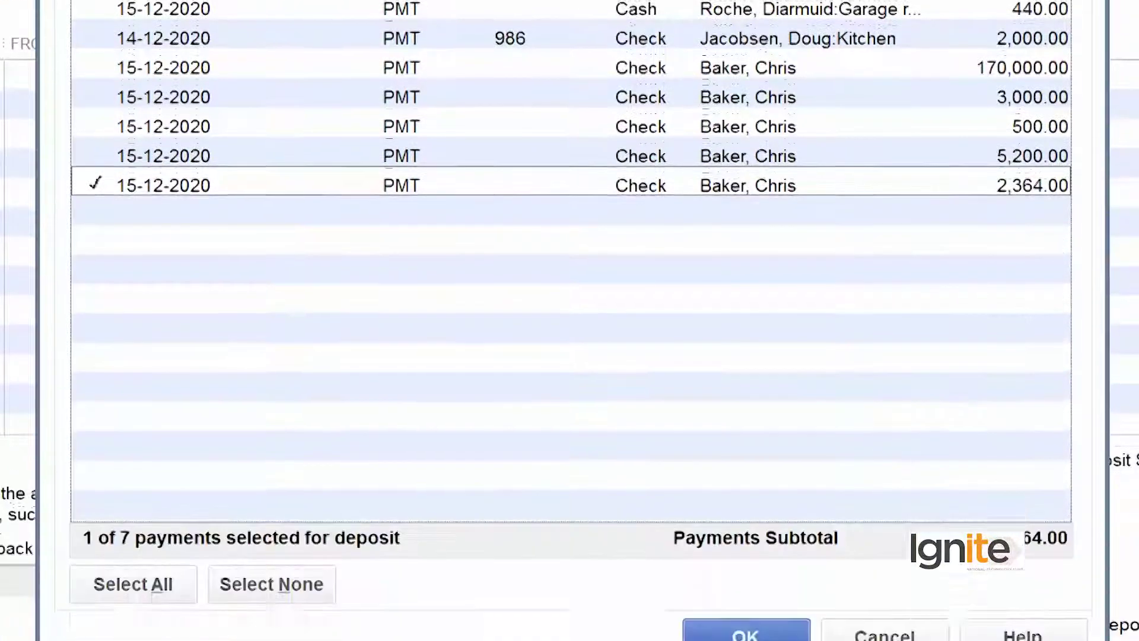
pyautogui.click(738, 632)
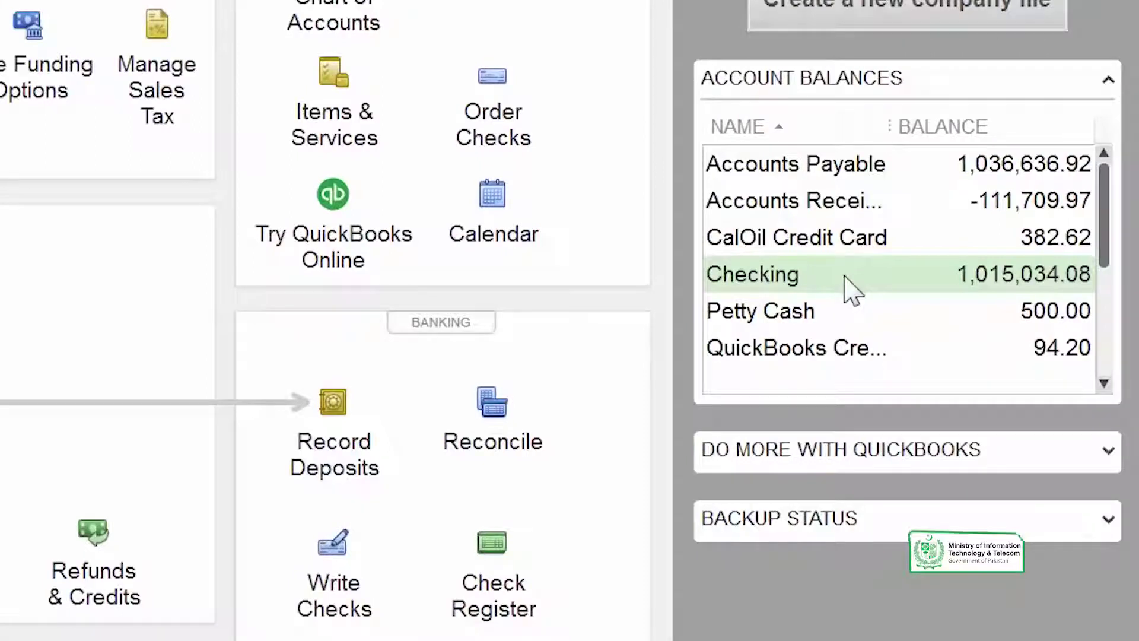
# Step: Open the Checking account register and view the 15-12-2020 deposit from Undeposited Funds in its edit form
pyautogui.doubleClick(845, 276)
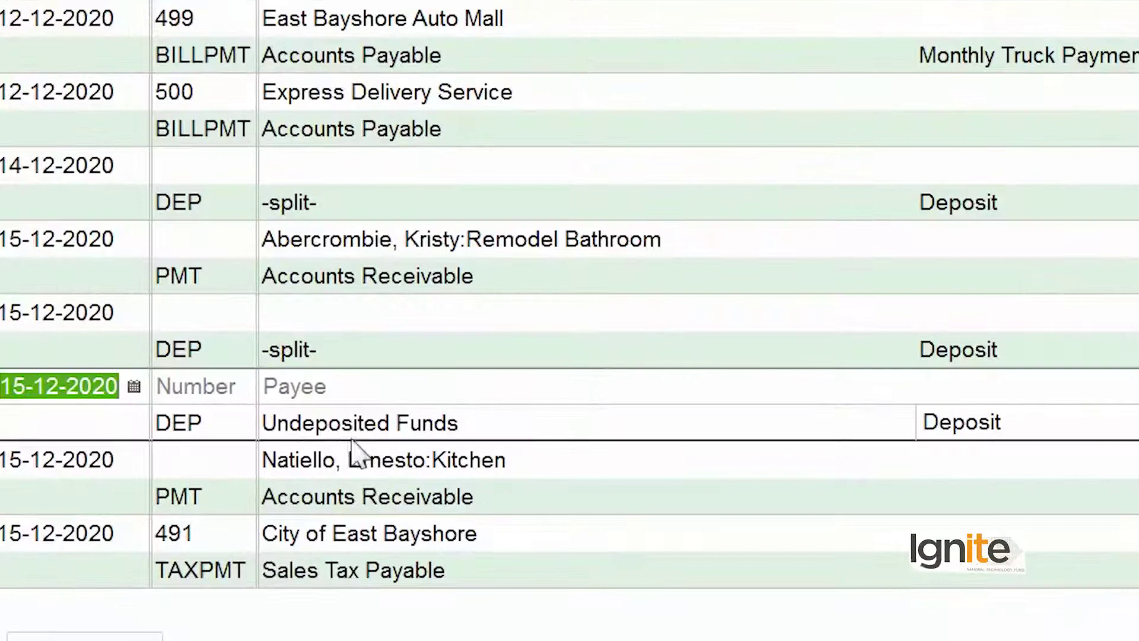
pyautogui.rightClick(535, 431)
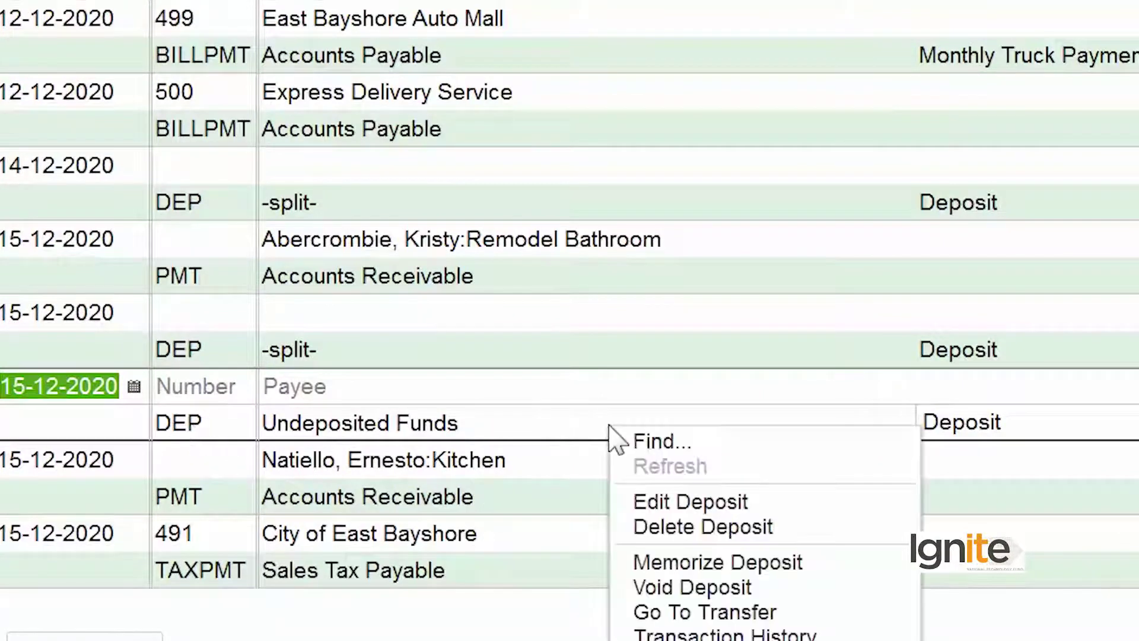
pyautogui.click(664, 508)
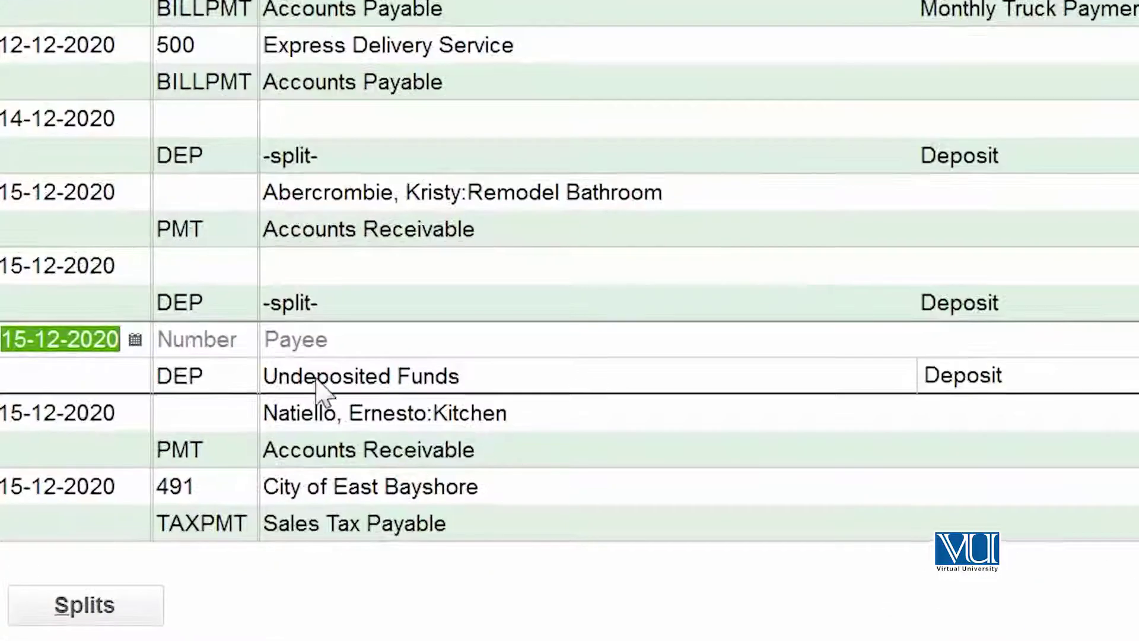
# Step: Delete the 15-12-2020 deposit from Undeposited Funds in the Checking register and close the register
pyautogui.rightClick(189, 453)
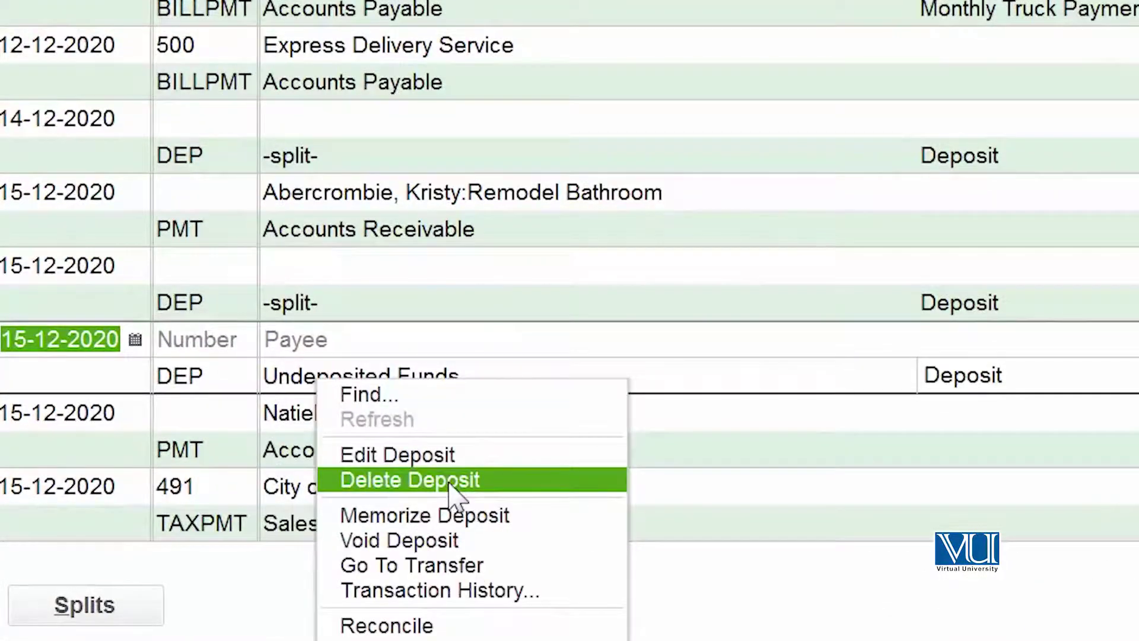
pyautogui.click(451, 481)
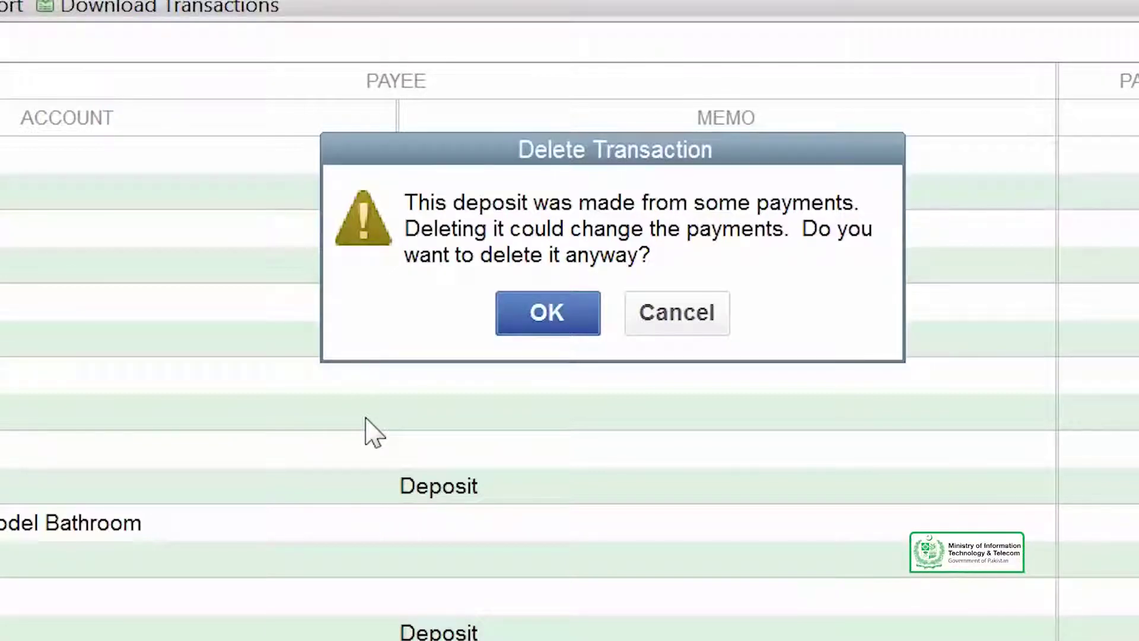
pyautogui.click(548, 313)
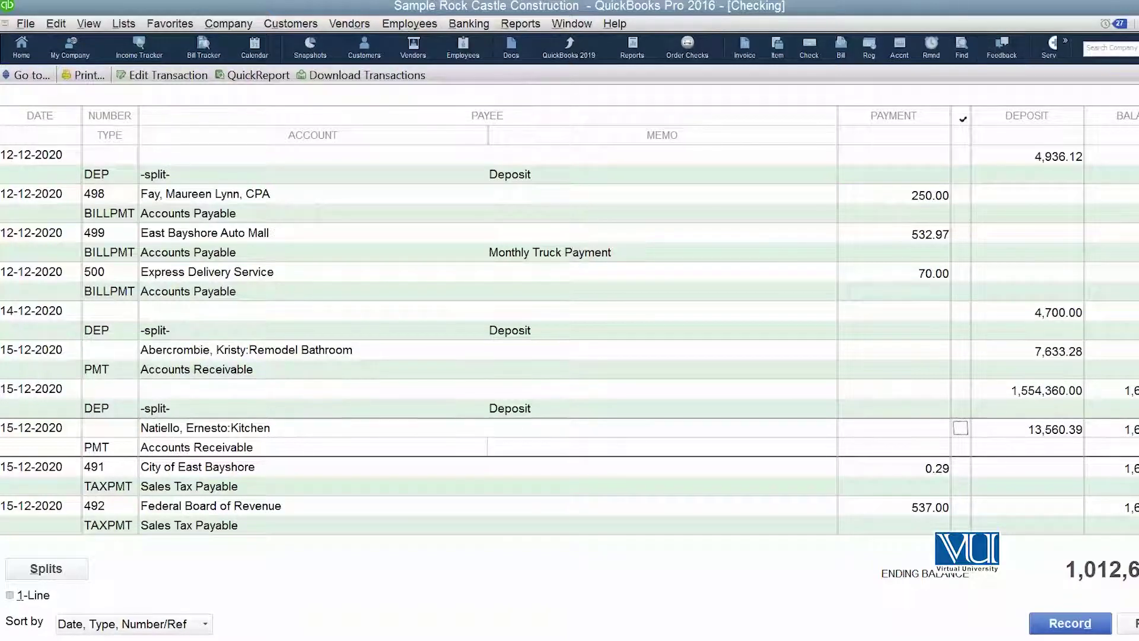
pyautogui.press('Escape')
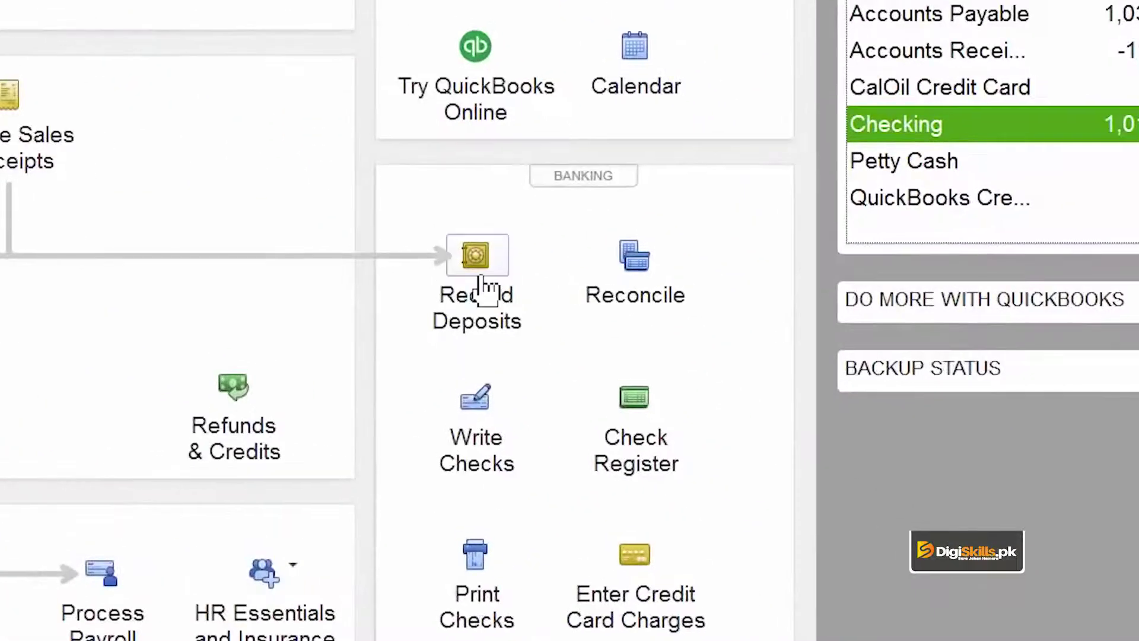
# Step: Check the list of payments available for deposit for the 2,364.00 payment, and return to the maximized Home window
pyautogui.click(548, 314)
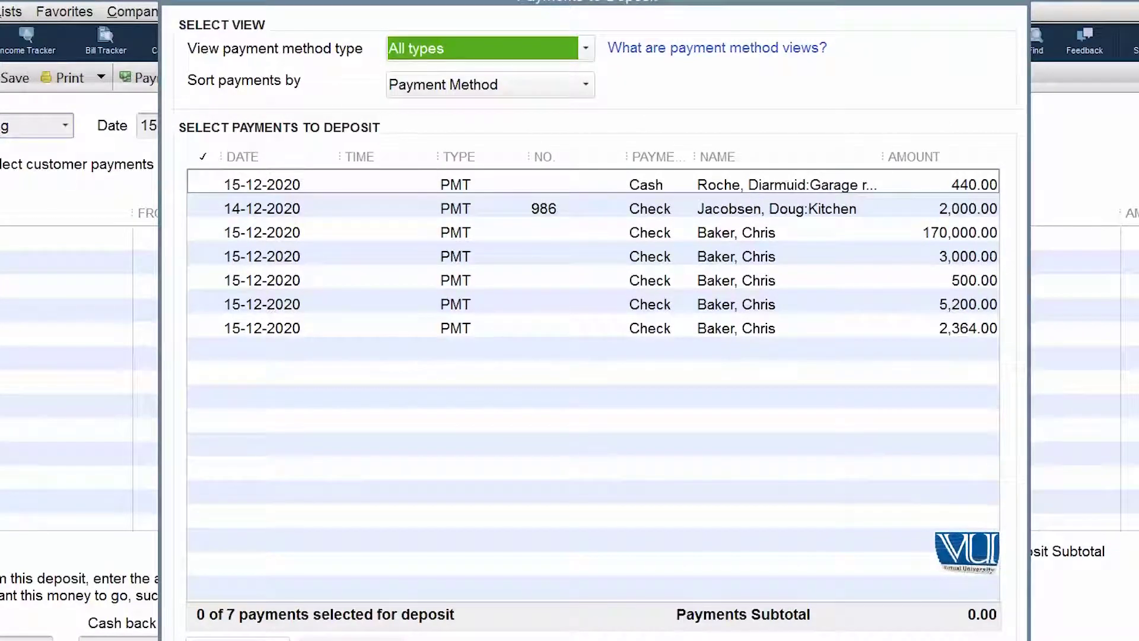
pyautogui.click(1018, 3)
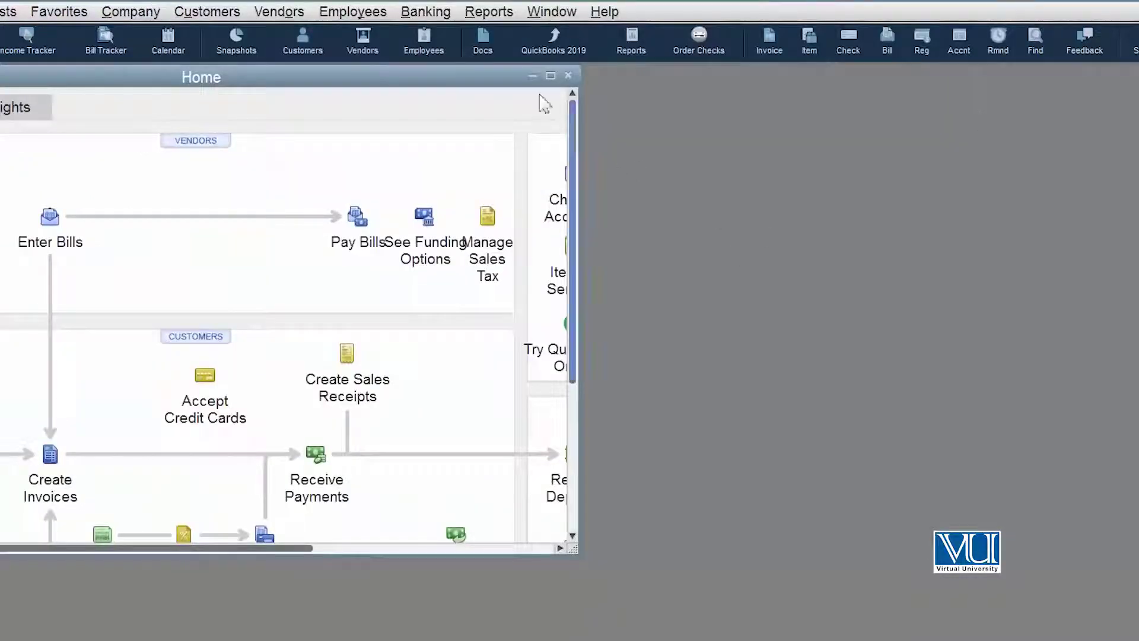
pyautogui.click(550, 76)
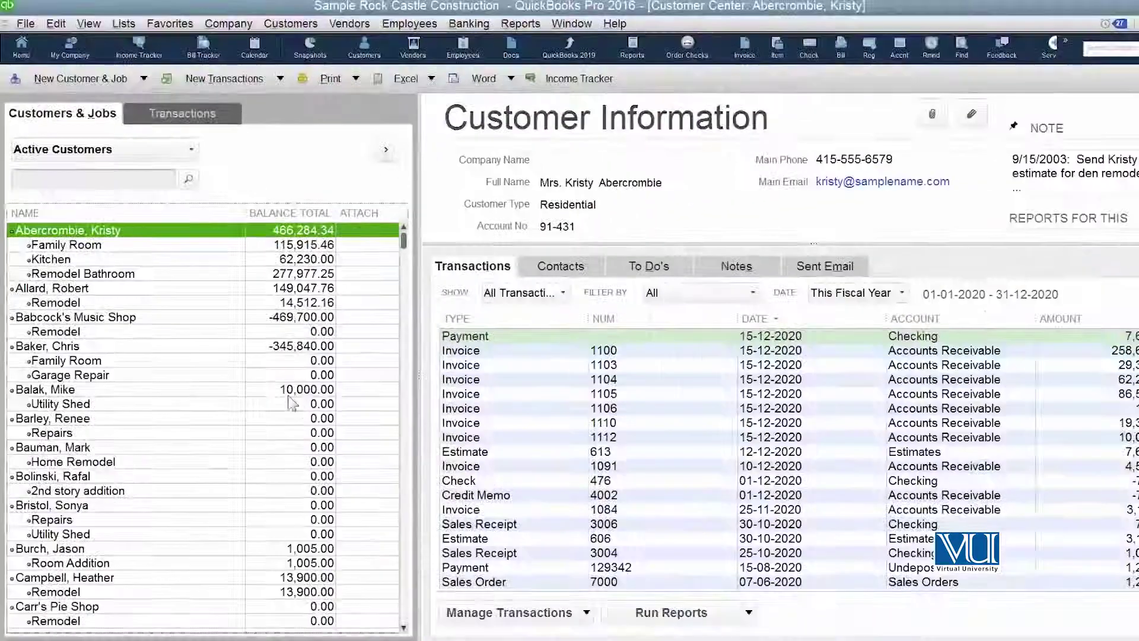
# Step: Find the customer's 2,364.00 payment dated 15-12-2020 in the customer's transaction list and open it
pyautogui.click(44, 350)
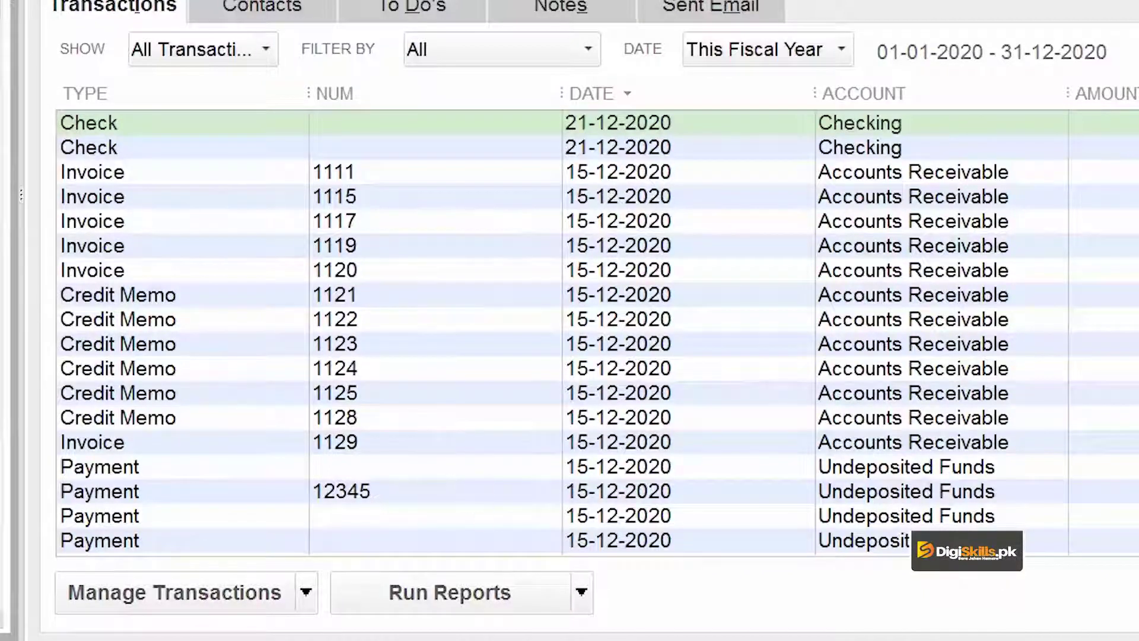
pyautogui.scroll(-3, 745, 522)
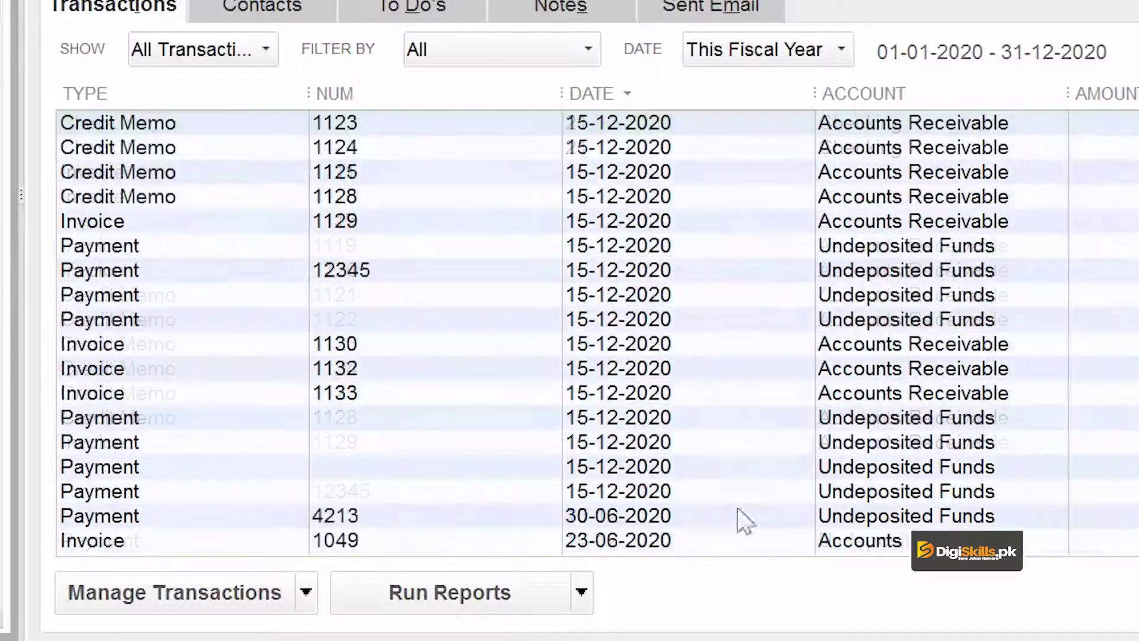
pyautogui.click(190, 492)
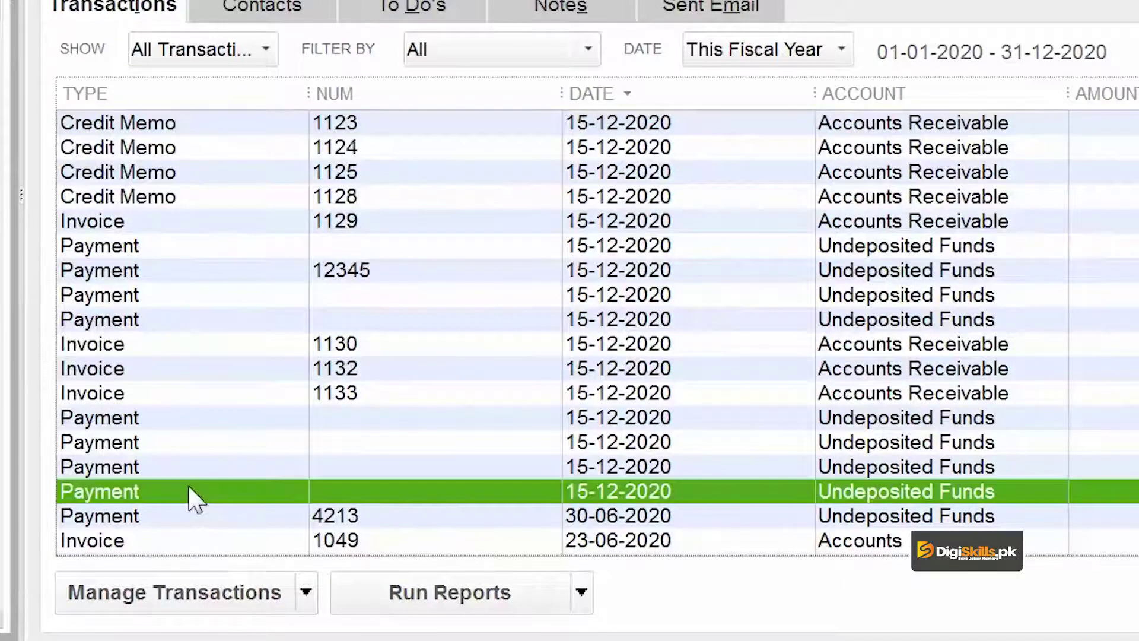
pyautogui.doubleClick(188, 491)
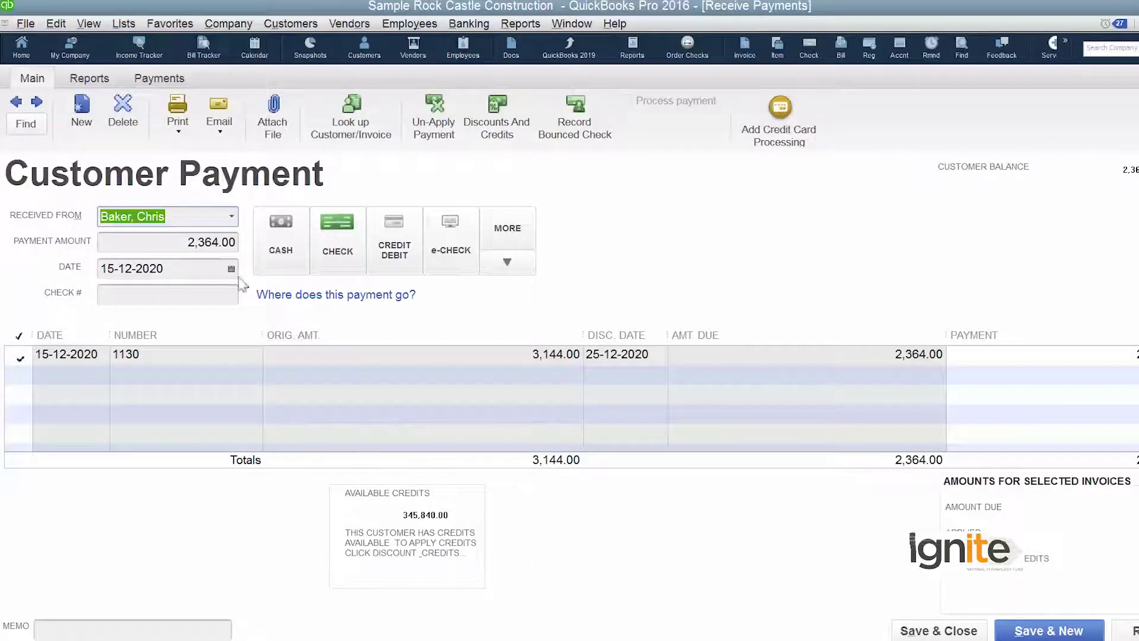
# Step: Deselect the 3,144.00 invoice on the customer payment and clear the payment amount
pyautogui.click(20, 358)
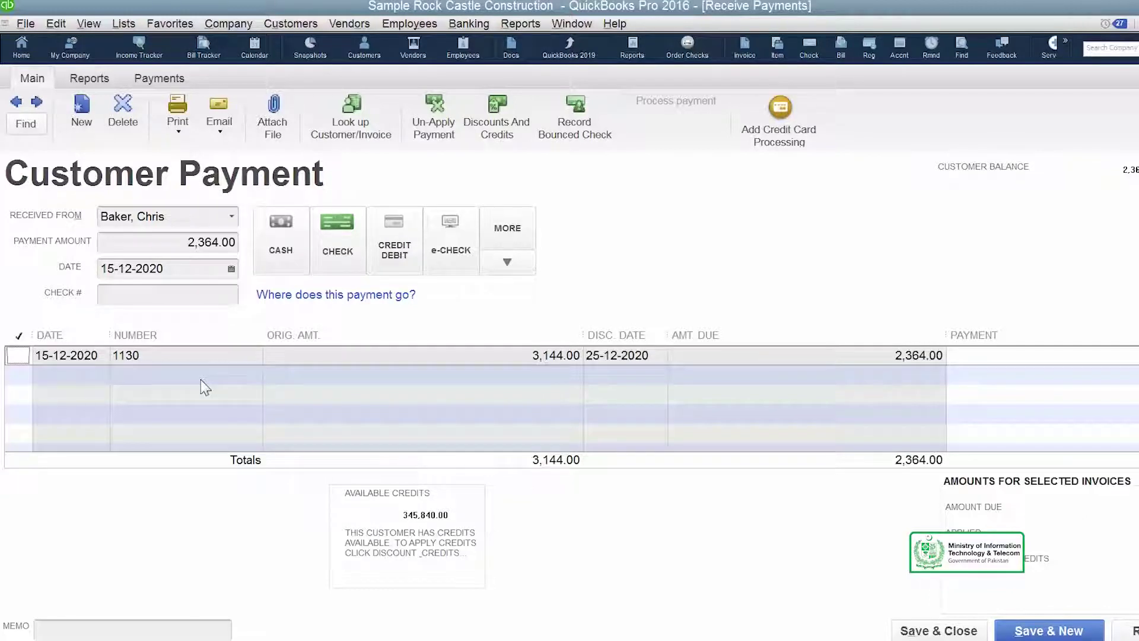
pyautogui.click(233, 217)
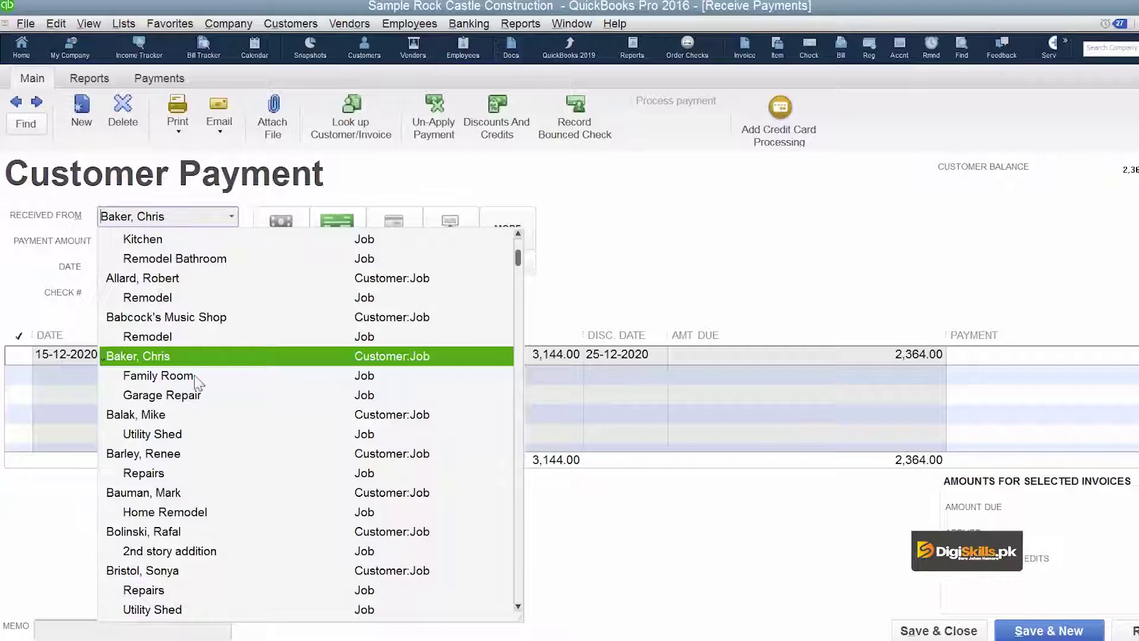
pyautogui.click(582, 410)
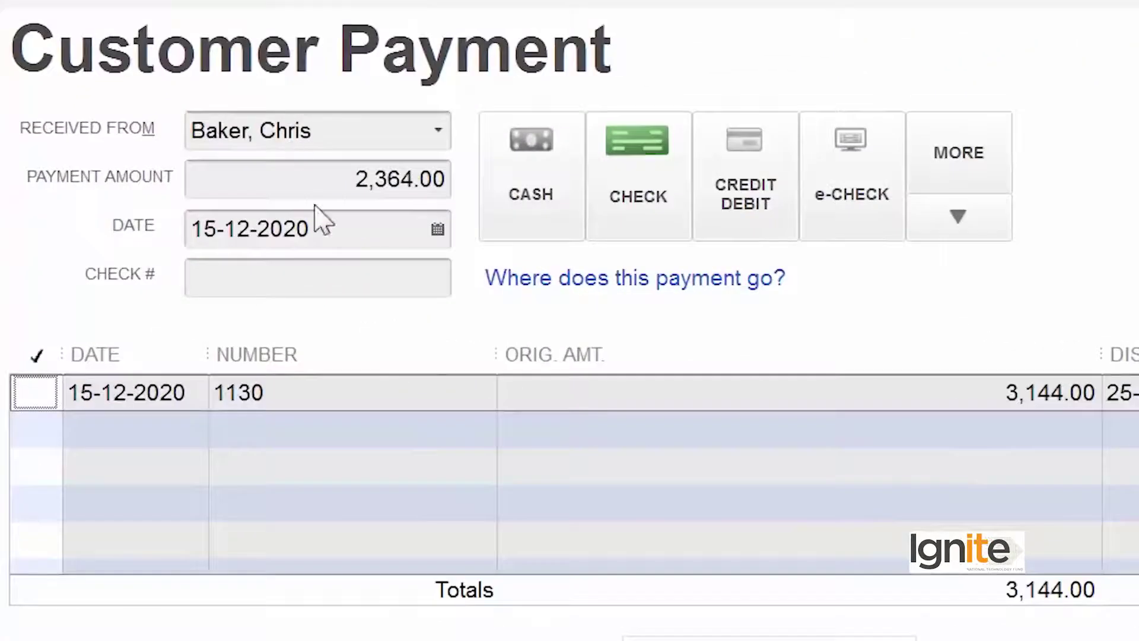
pyautogui.click(356, 176)
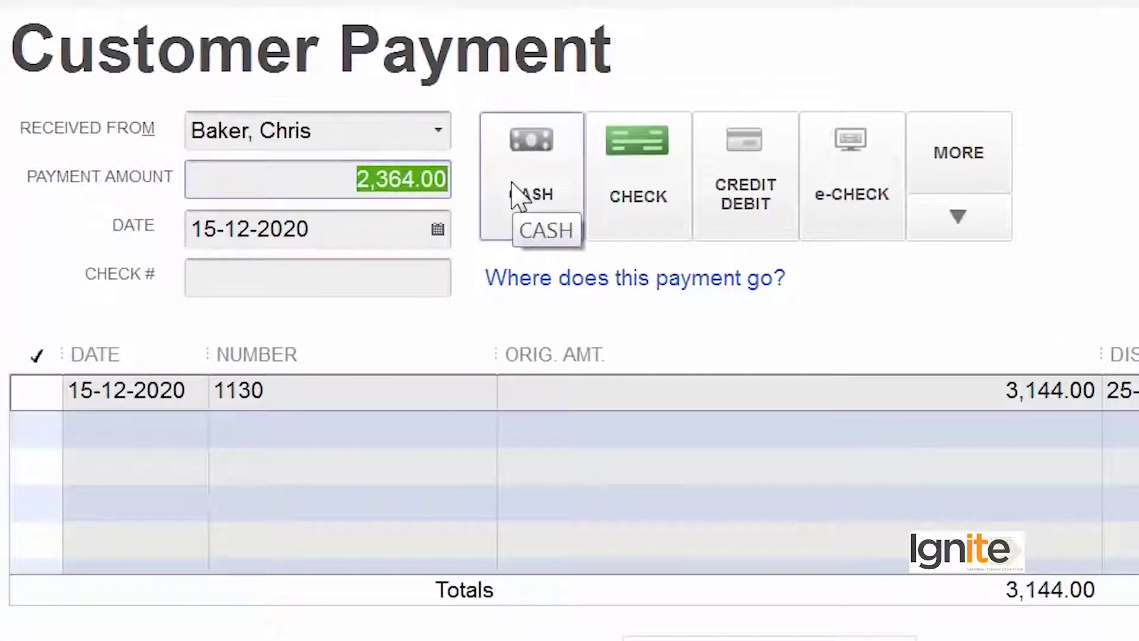
pyautogui.write('1')
pyautogui.press('BackSpace')
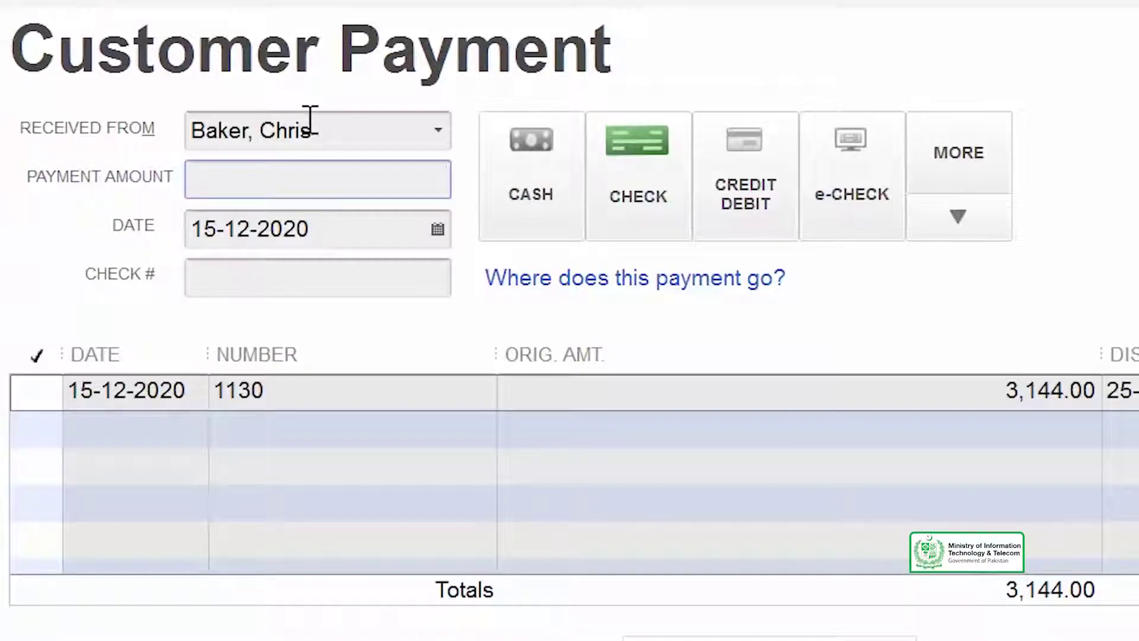
pyautogui.click(439, 130)
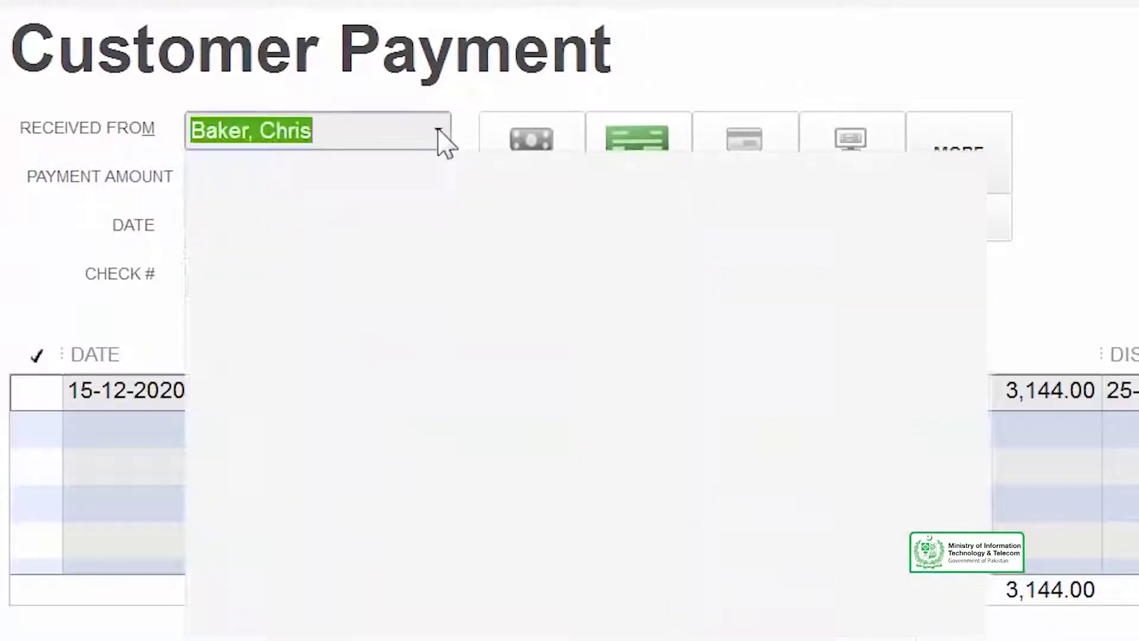
pyautogui.click(440, 130)
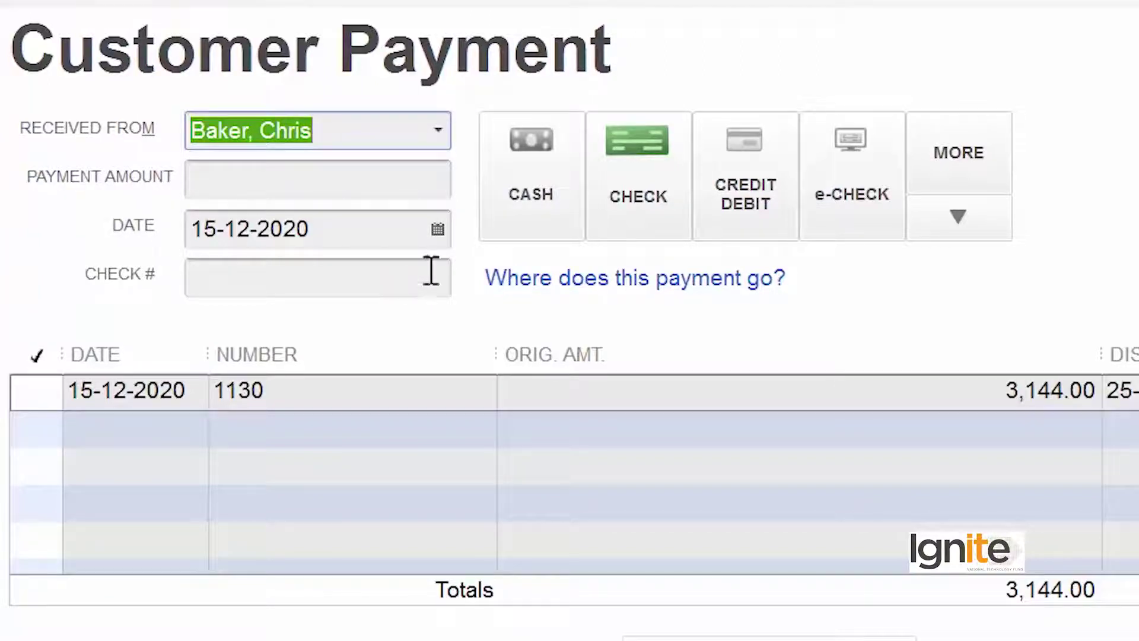
# Step: Set the customer payment amount to 2,000.00 and apply 2,000.00 to the 3,144.00 invoice
pyautogui.click(378, 171)
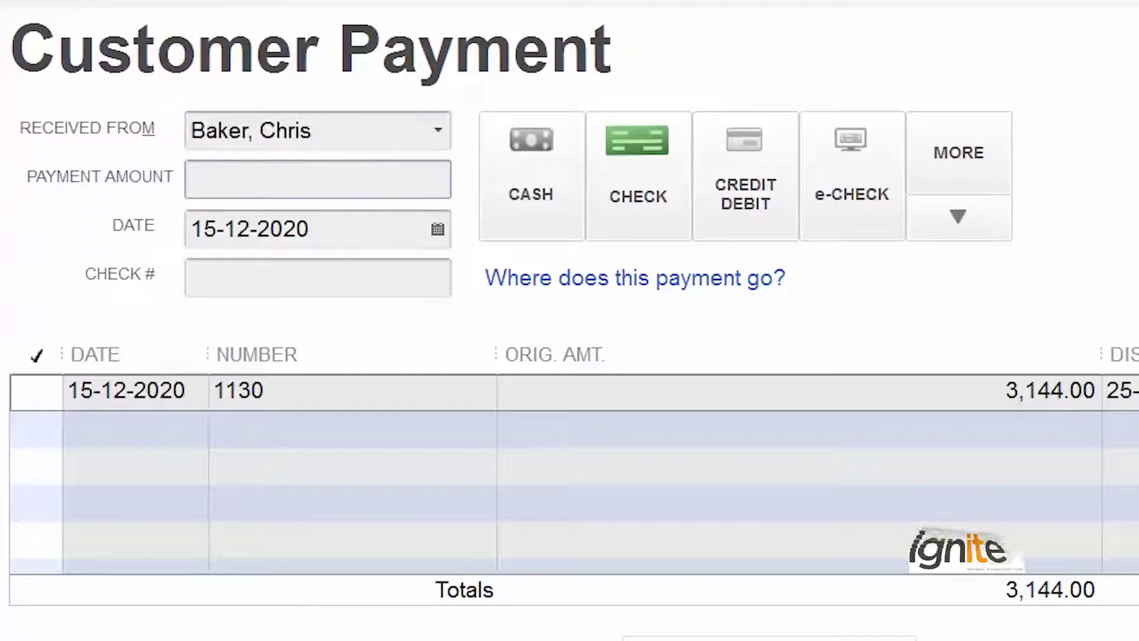
pyautogui.write('2000')
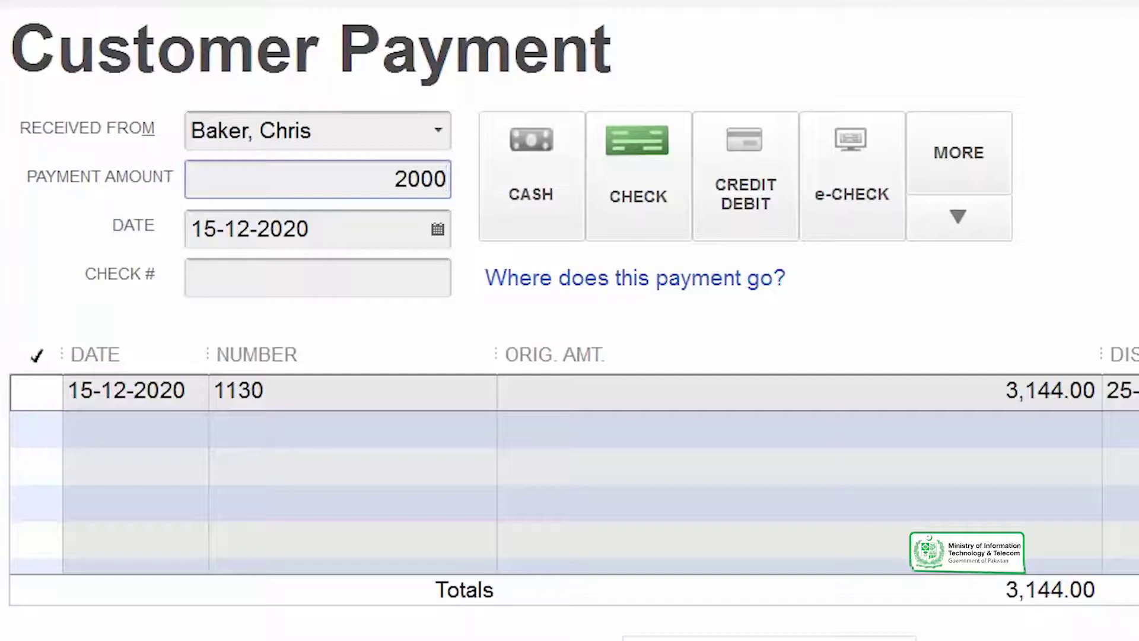
pyautogui.press('Tab')
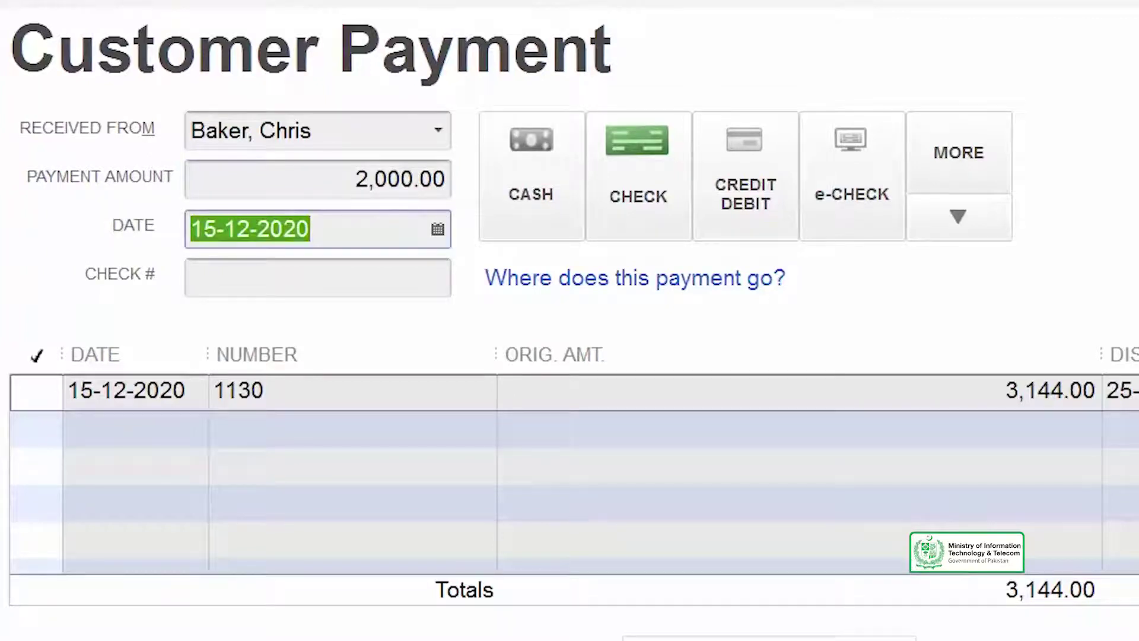
pyautogui.press('Tab')
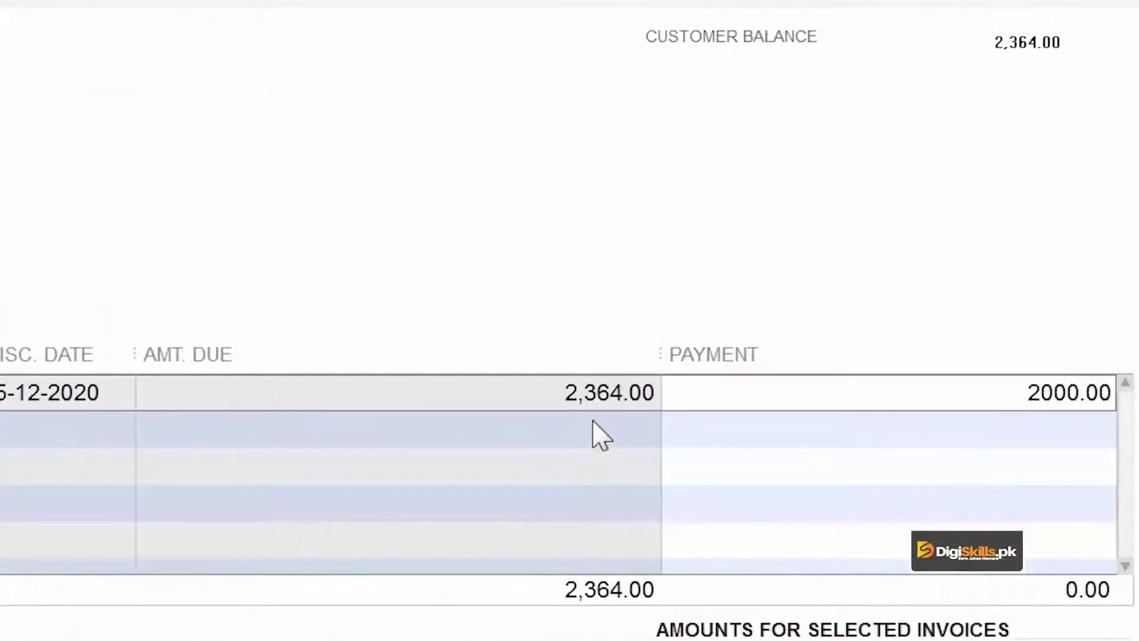
pyautogui.press('Tab')
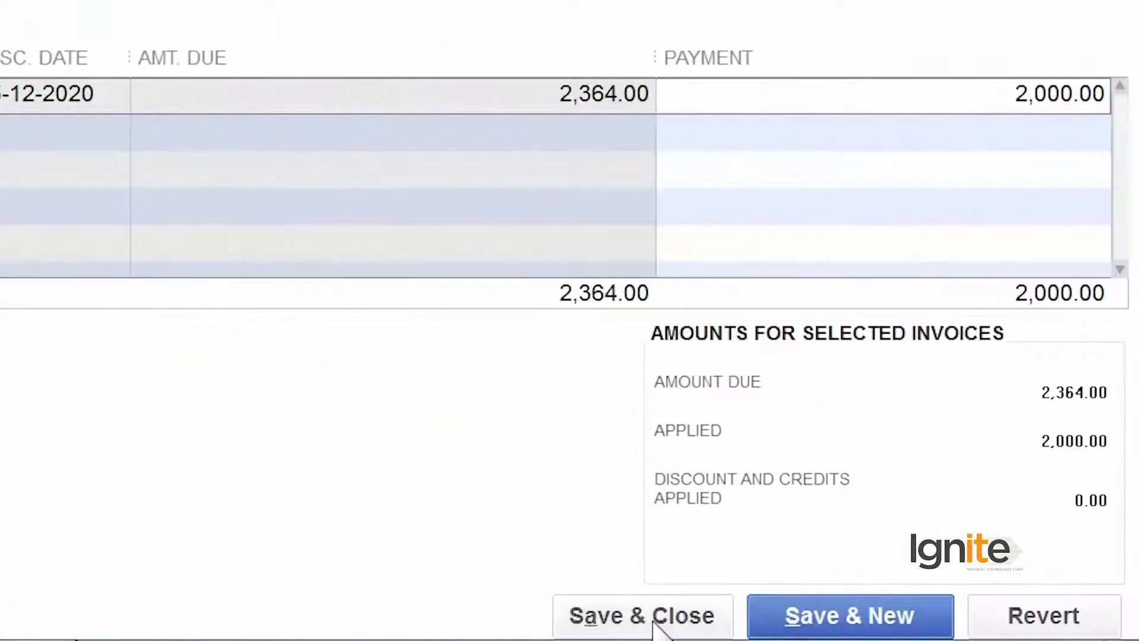
# Step: Save and close the corrected 2,000.00 customer payment
pyautogui.click(611, 614)
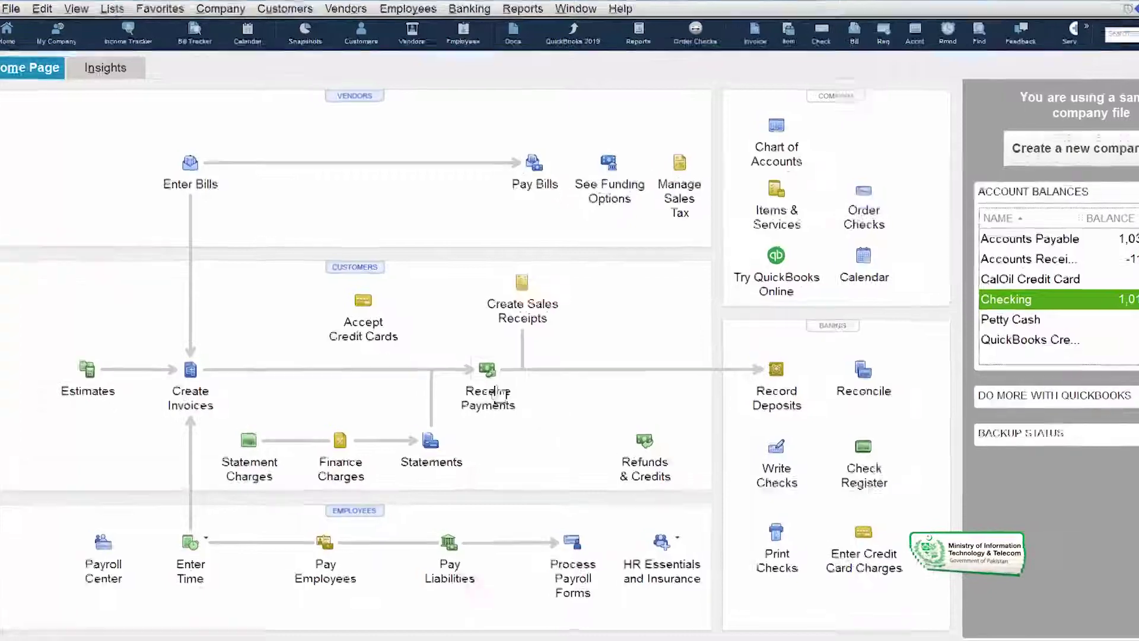
# Step: Check the same customer's outstanding invoice amount in a new customer payment, and close it without recording
pyautogui.click(515, 298)
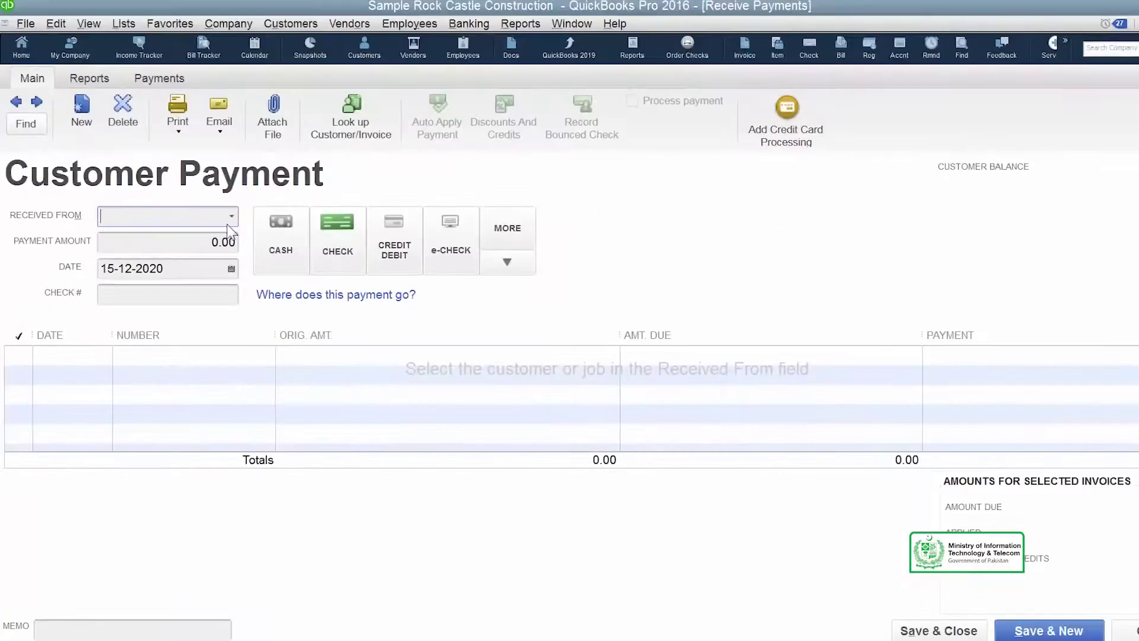
pyautogui.click(231, 216)
pyautogui.click(208, 436)
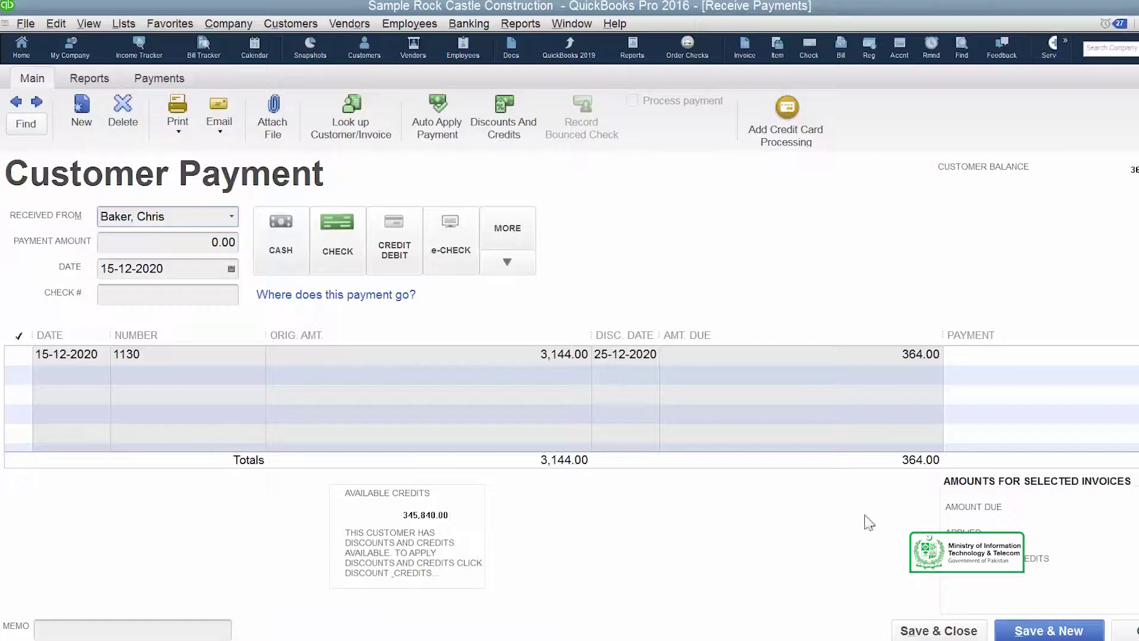
pyautogui.press('Escape')
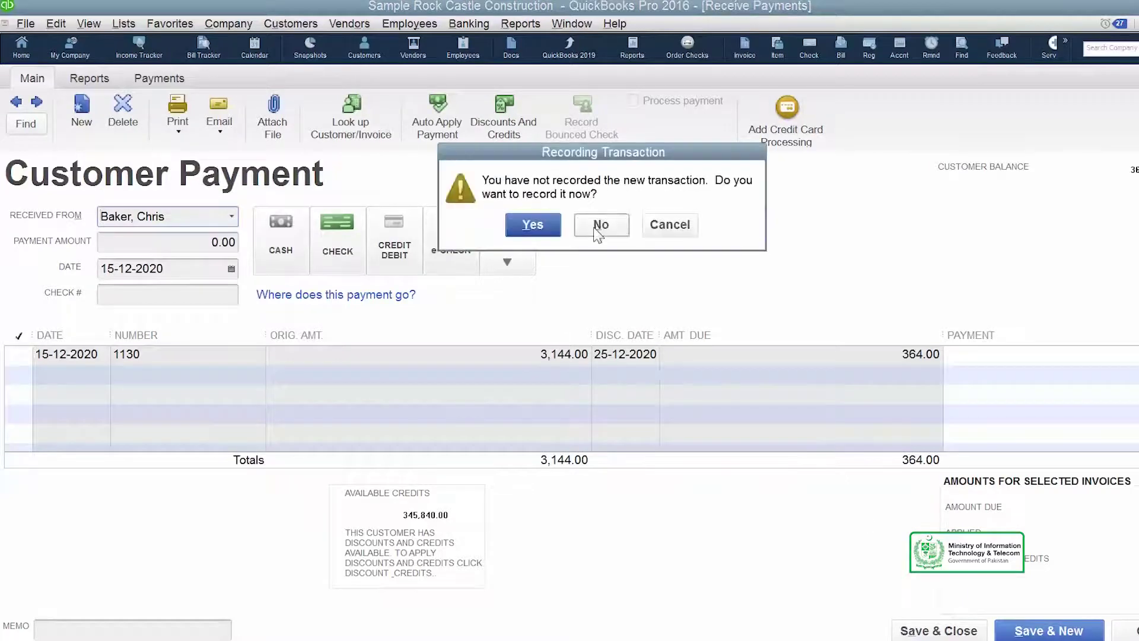
pyautogui.click(600, 224)
# Step: Select the customer's 2,000.00 check payment dated 15-12-2020 for deposit and record the deposit to the Checking account
pyautogui.click(772, 386)
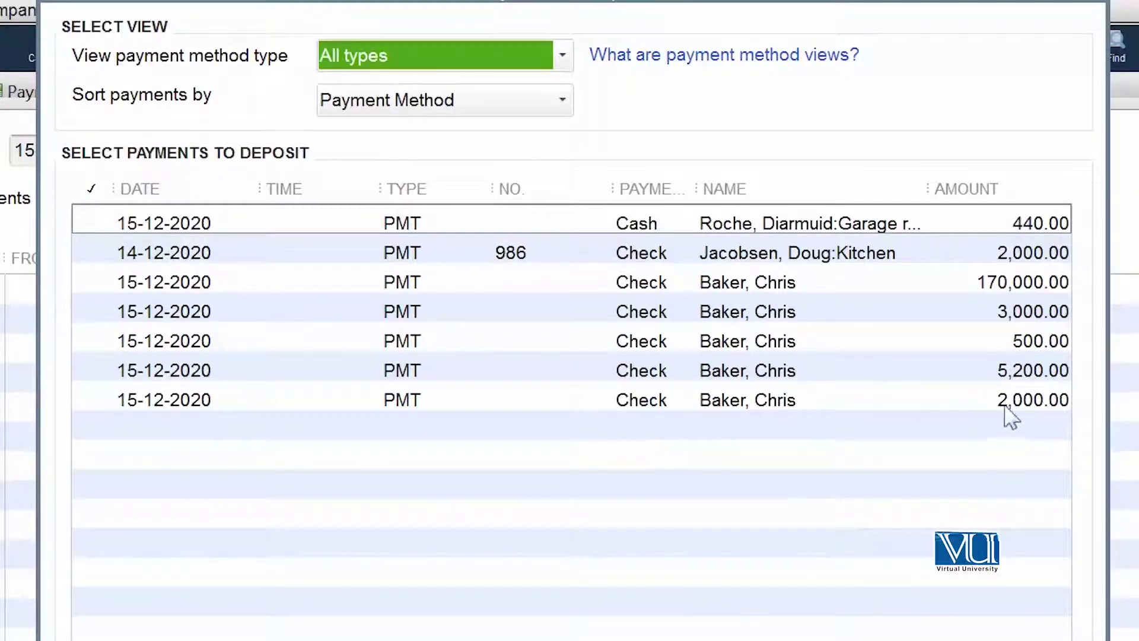
pyautogui.click(98, 404)
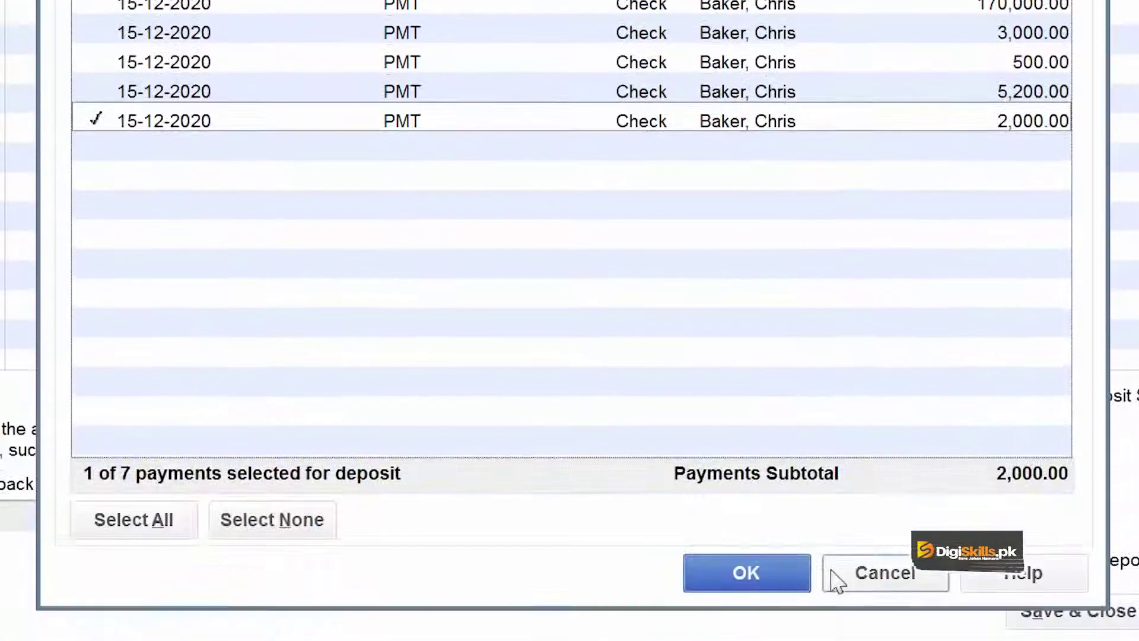
pyautogui.click(793, 580)
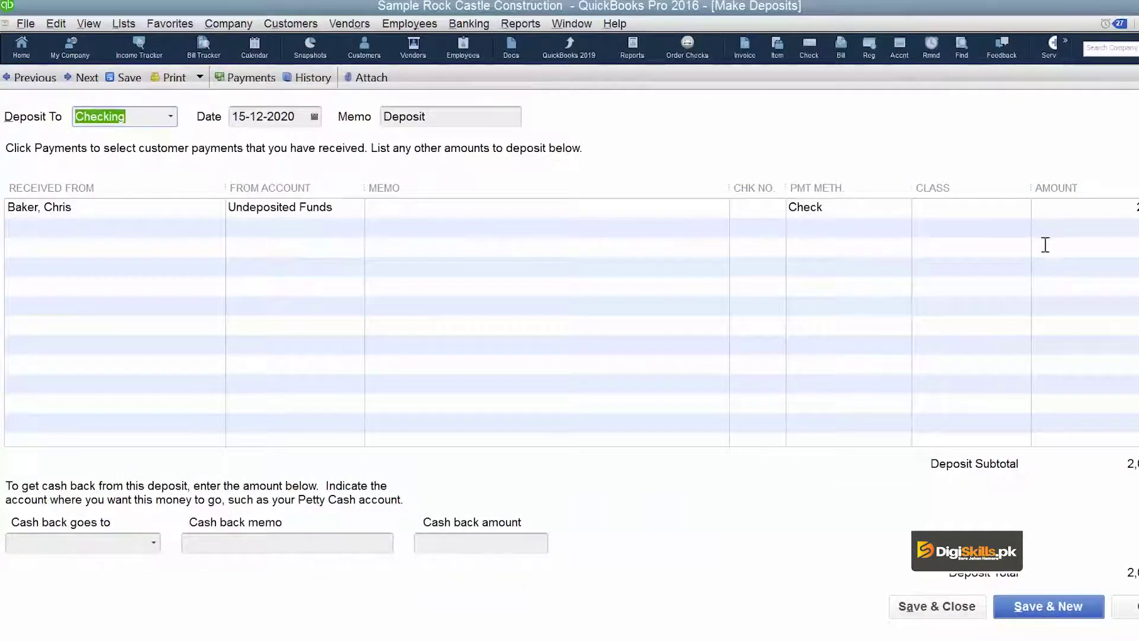
pyautogui.press('Escape')
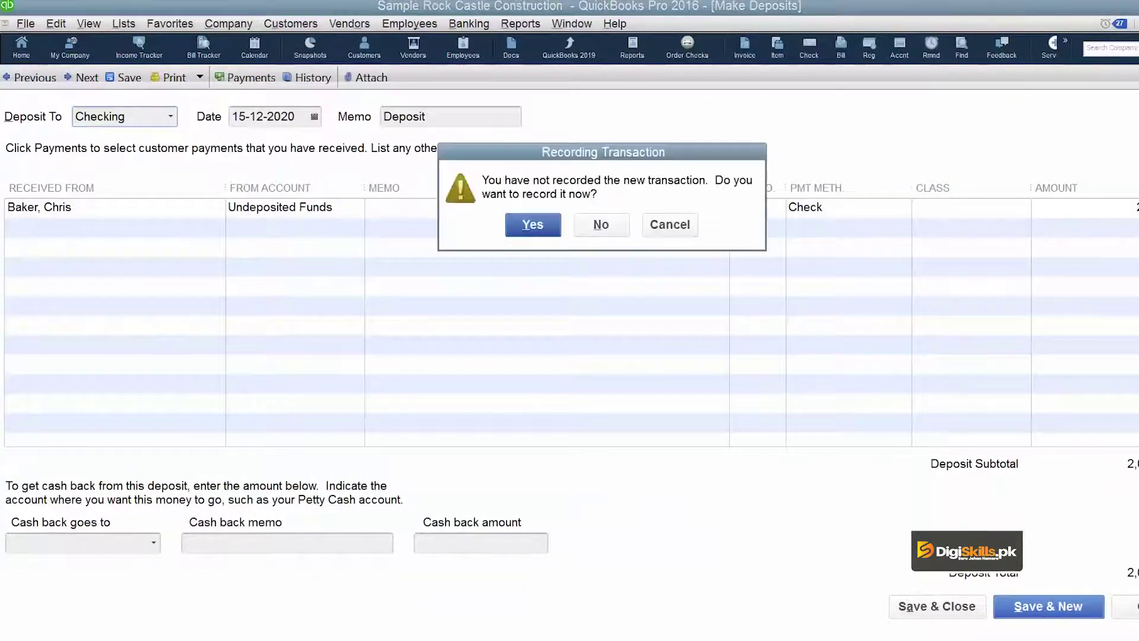
pyautogui.click(532, 224)
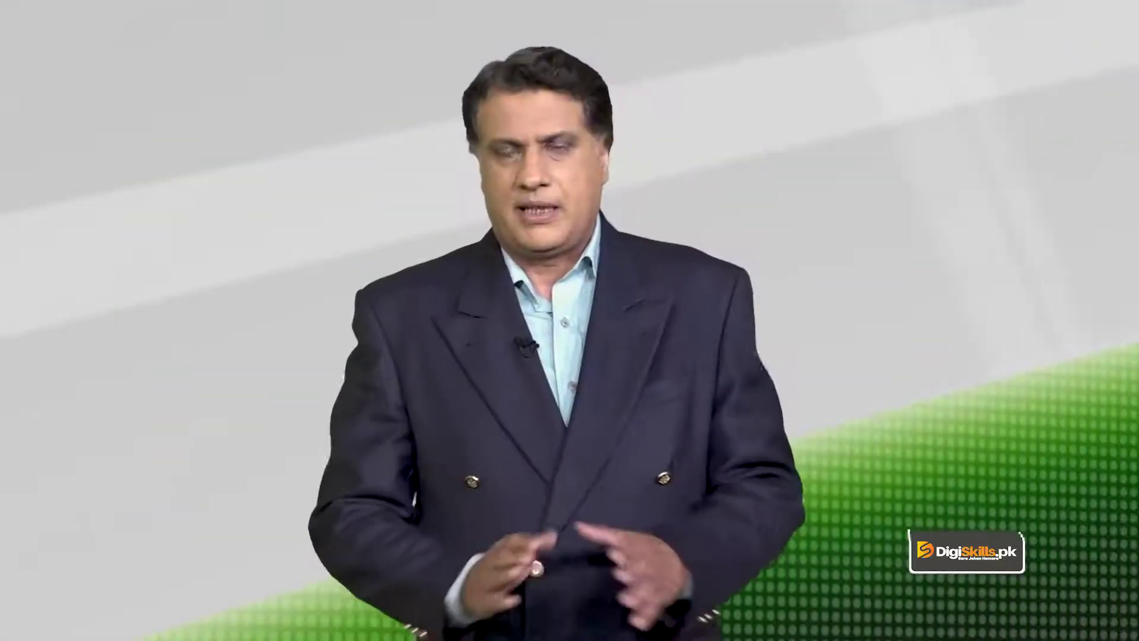